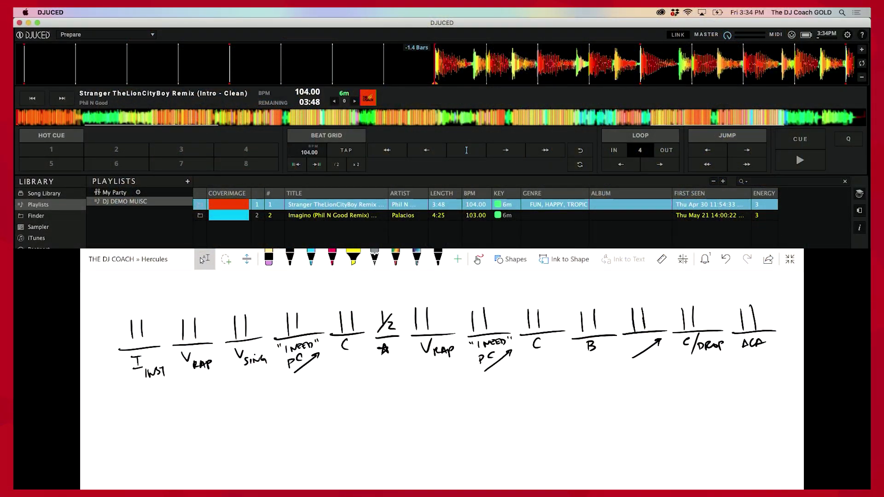
Pick the black pen from OneNote's Draw toolbar
left_click(290, 260)
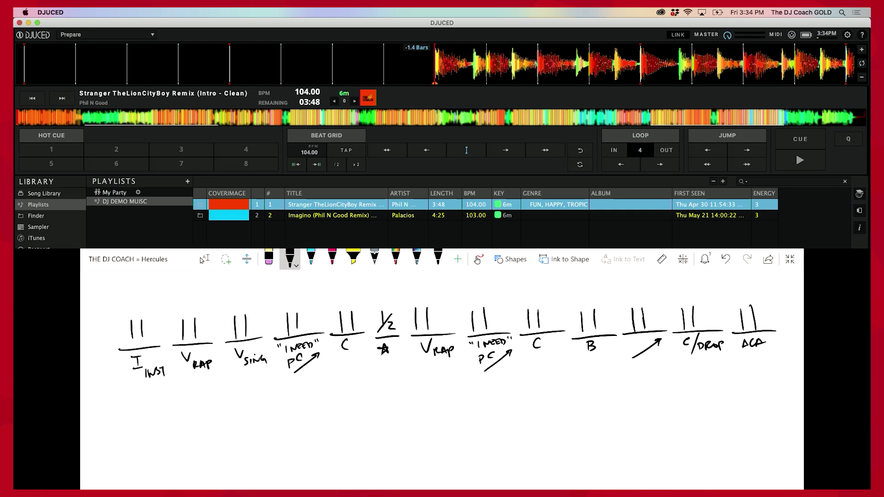
Ink 8 under intro, verses, pre-choruses, choruses, C/DROP and ACA sections
left_click_drag(148, 390, 141, 390)
left_click_drag(206, 385, 204, 384)
left_click_drag(261, 386, 255, 390)
mouse_move(316, 384)
left_mouse_down()
mouse_move(306, 400)
mouse_move(308, 391)
left_mouse_up()
mouse_move(360, 384)
left_mouse_down()
mouse_move(356, 392)
mouse_move(401, 398)
mouse_move(443, 384)
left_mouse_up()
mouse_move(504, 376)
left_mouse_down()
mouse_move(497, 388)
mouse_move(556, 374)
mouse_move(601, 386)
mouse_move(608, 373)
mouse_move(655, 374)
left_mouse_up()
mouse_move(711, 371)
left_mouse_down()
mouse_move(701, 383)
mouse_move(709, 372)
mouse_move(758, 371)
left_mouse_up()
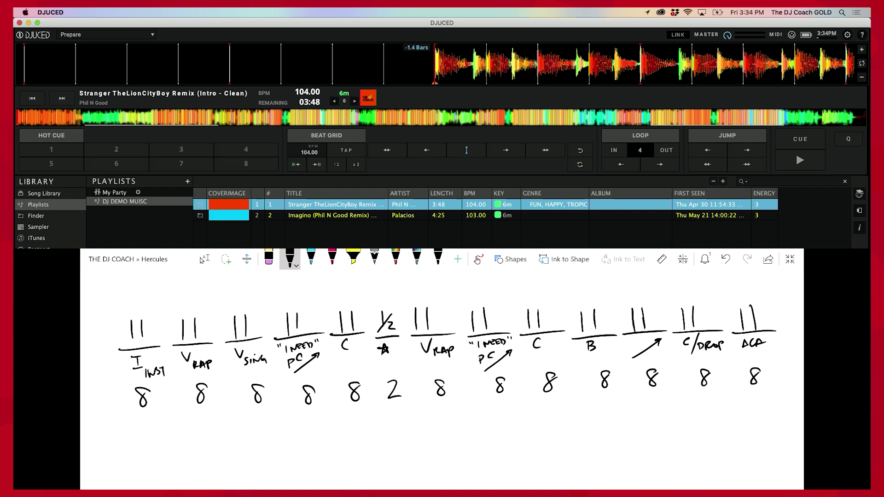
Underline the 2-bar count, circle the starred half section, and nudge the track slightly
left_click_drag(382, 408, 412, 405)
left_click_drag(389, 337, 385, 336)
left_click_drag(466, 72, 459, 71)
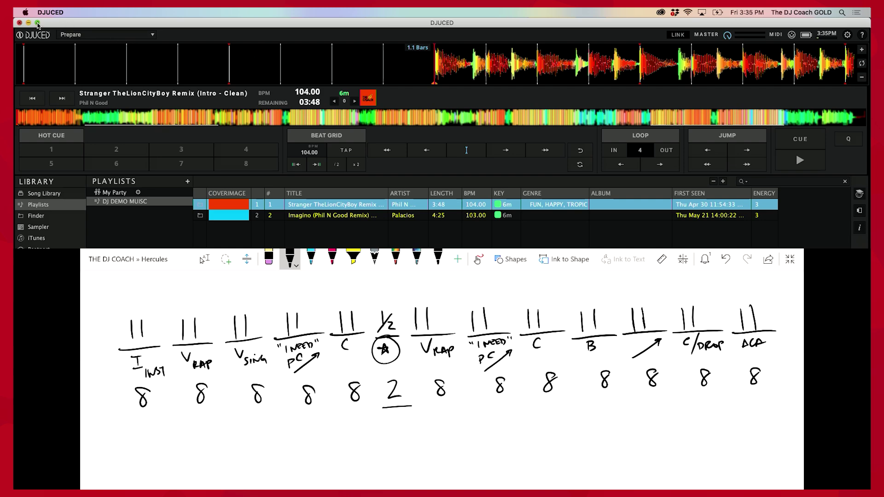
Make DJUCED full screen, set hot cue 1 at the track start, and test playback from it
left_click(37, 23)
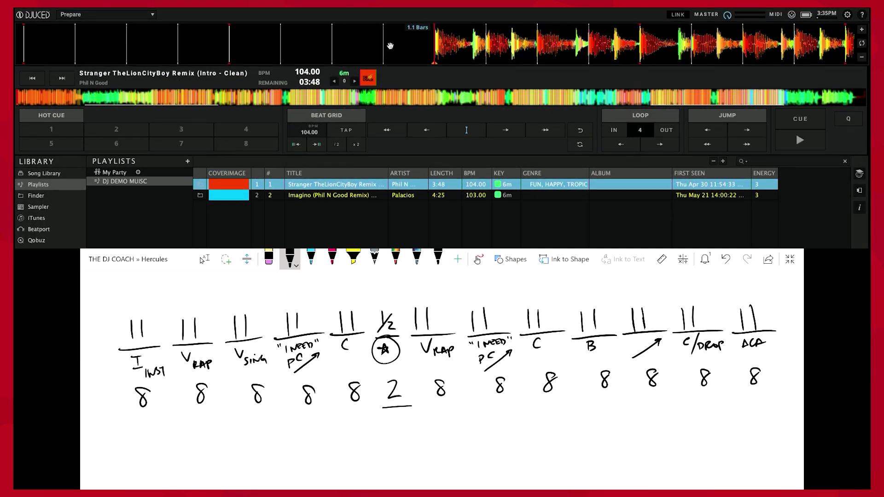
left_click(65, 131)
left_click(63, 134)
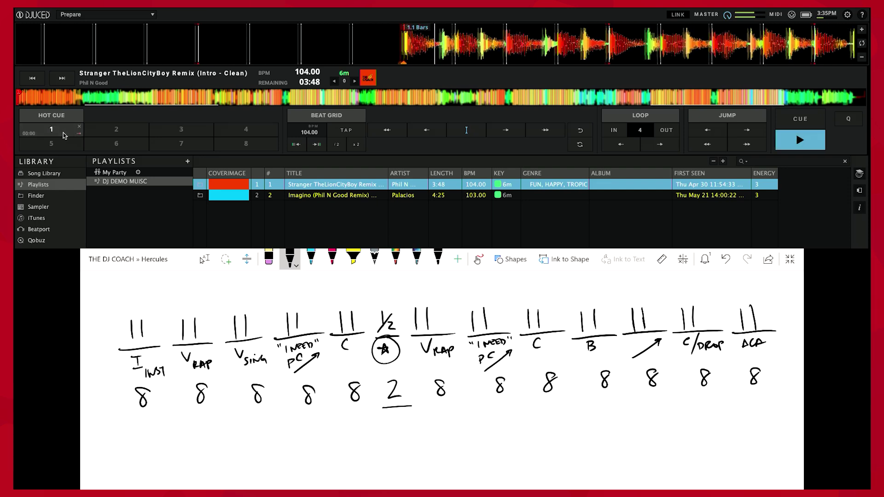
left_click(63, 133)
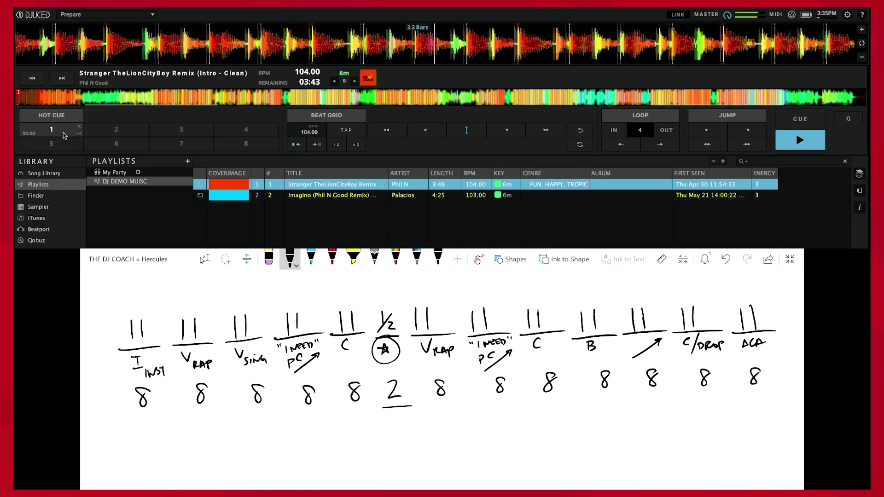
left_click(63, 132)
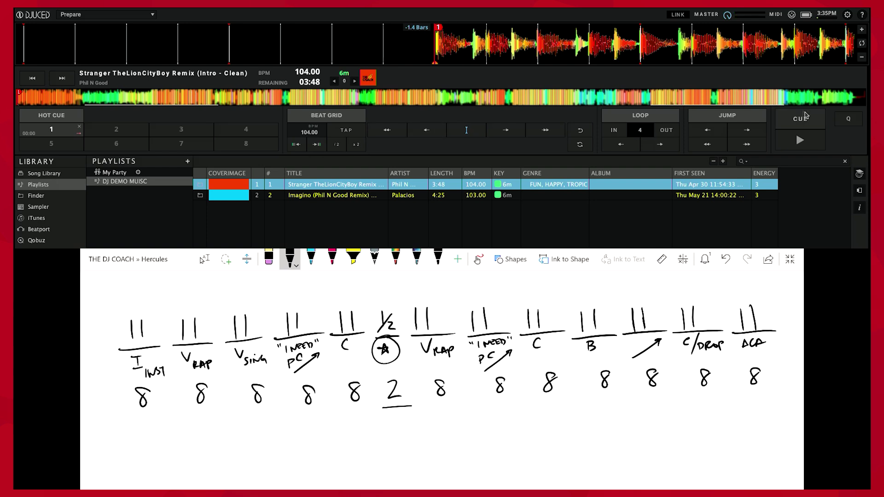
left_click(801, 140)
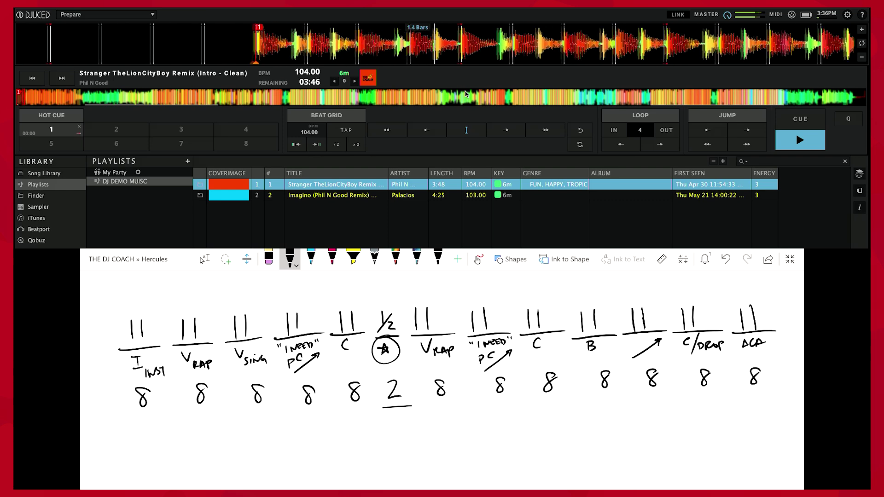
Play the opening bars with a zoomed-out waveform, pause, and park the playhead near bar 9
scroll(442, 44, "down", 1)
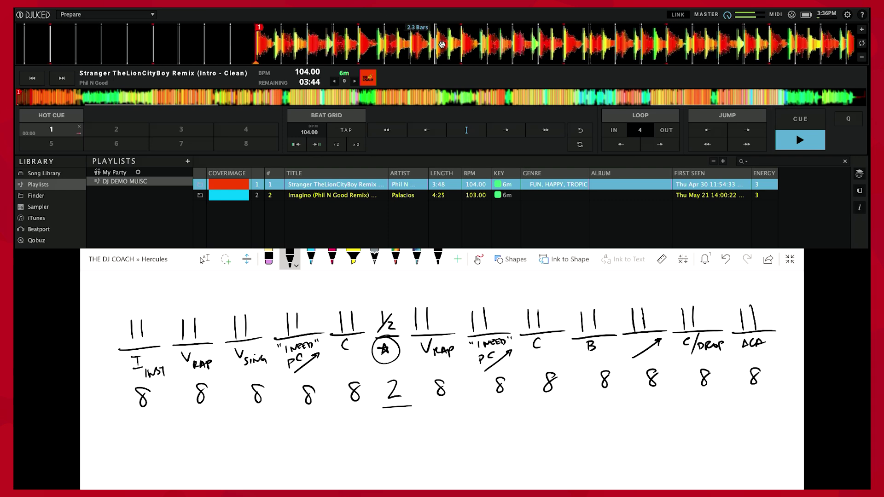
scroll(442, 44, "down", 1)
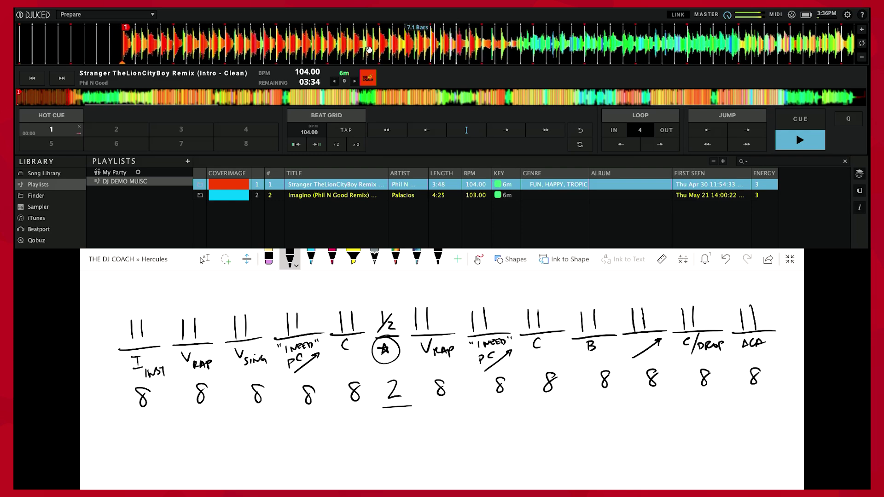
left_click(796, 142)
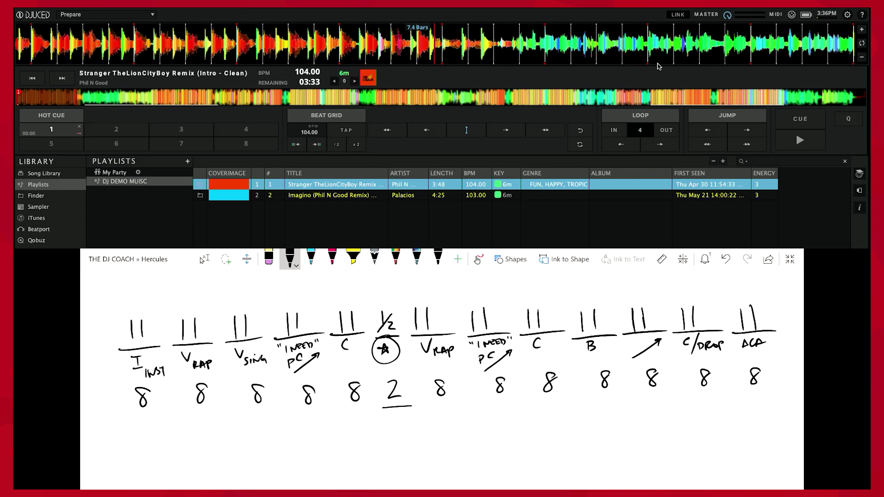
scroll(392, 41, "down", 3)
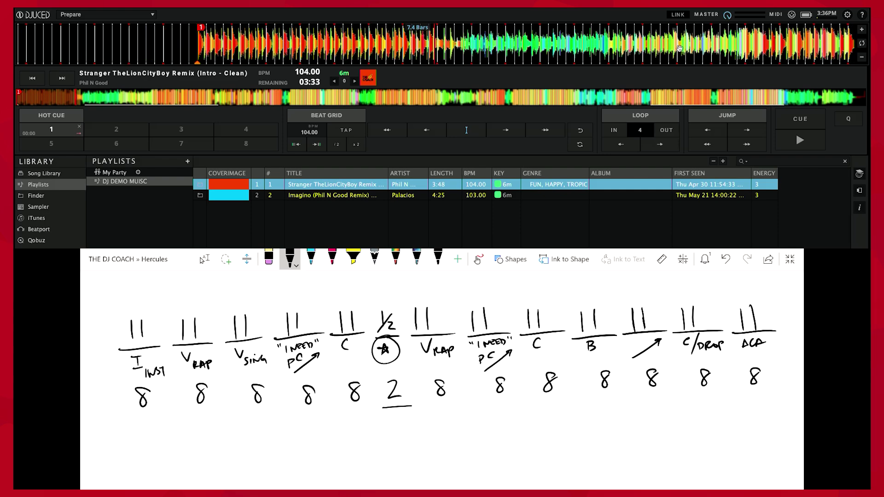
mouse_move(354, 41)
left_mouse_down()
mouse_move(545, 52)
mouse_move(316, 70)
left_mouse_up()
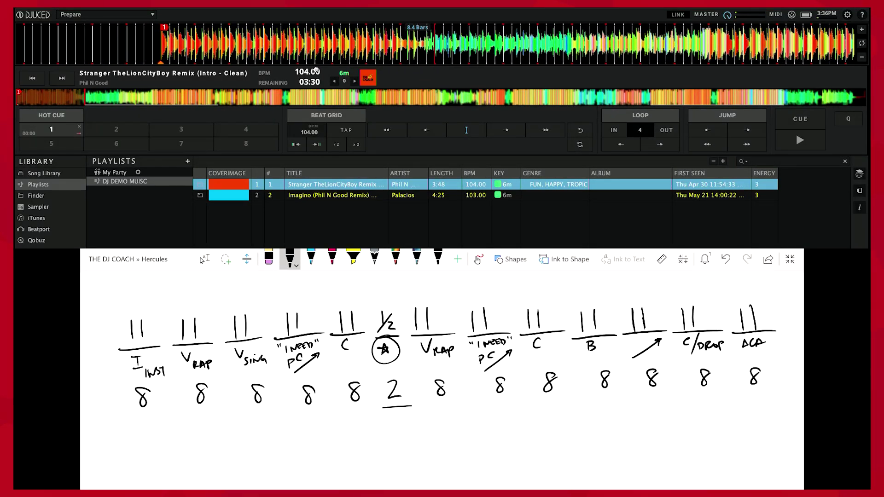
left_click_drag(444, 37, 442, 37)
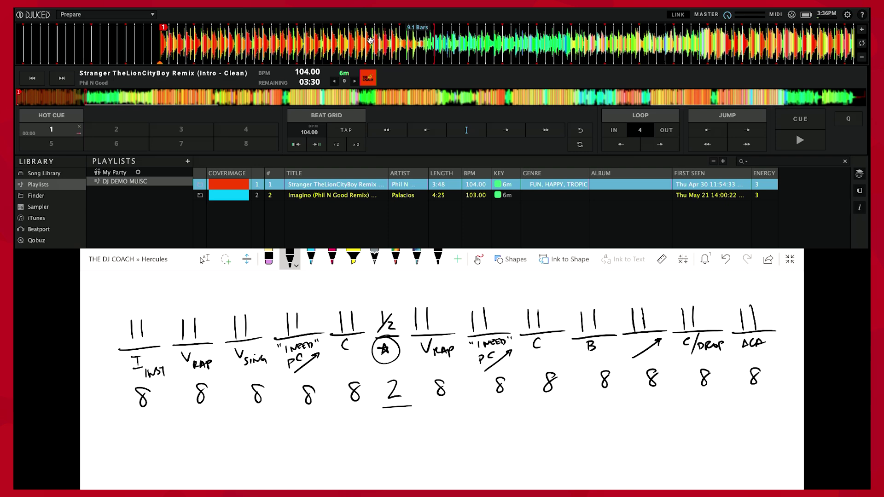
scroll(371, 40, "up", 3)
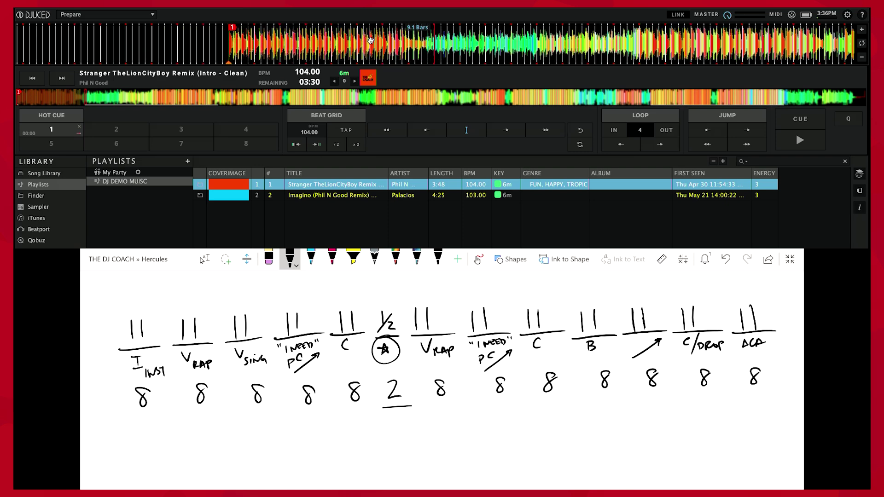
scroll(370, 41, "down", 9)
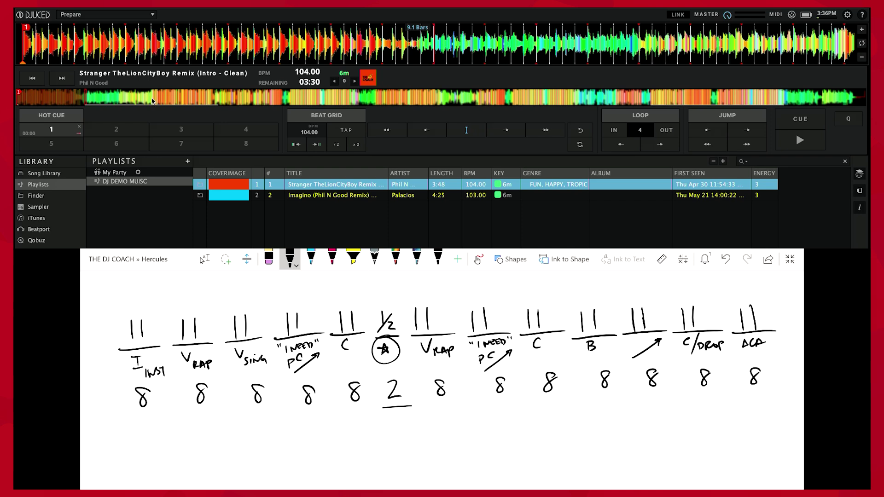
Highlight both chorus columns, C/DROP and ACA sections in yellow
left_click(353, 260)
mouse_move(193, 313)
left_mouse_down()
mouse_move(188, 370)
mouse_move(219, 400)
left_mouse_up()
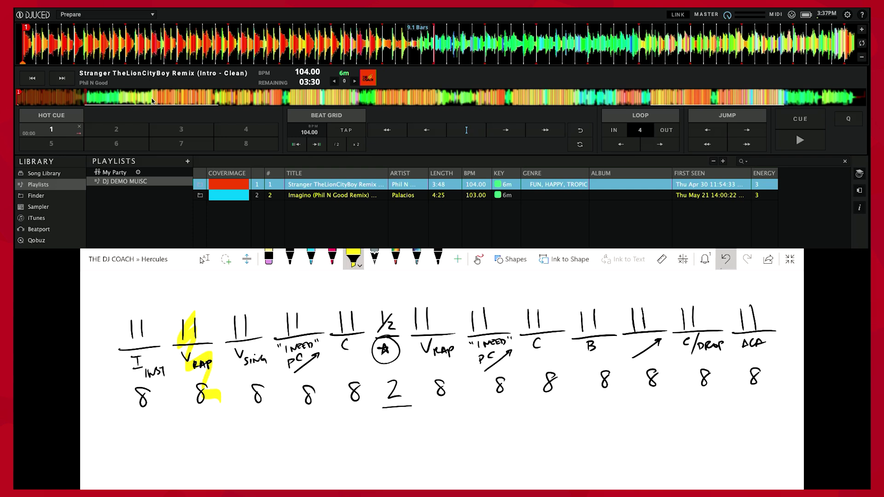
left_click(726, 259)
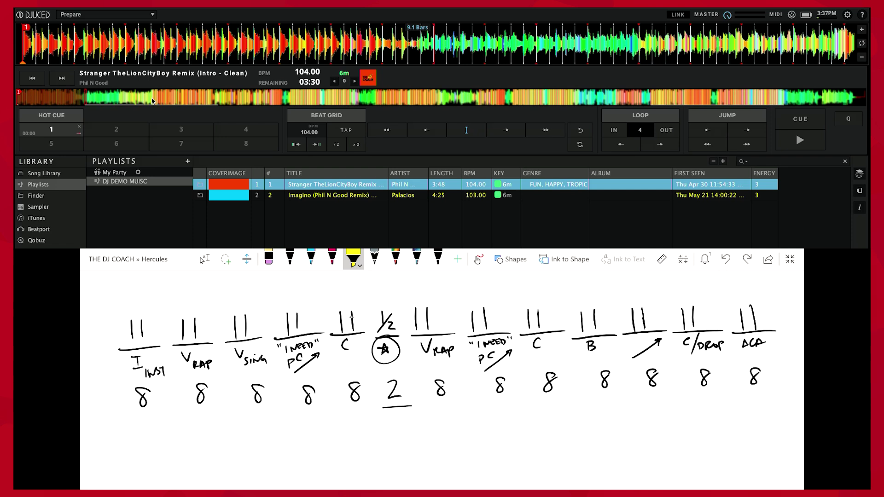
mouse_move(343, 301)
left_mouse_down()
mouse_move(346, 347)
mouse_move(355, 350)
left_mouse_up()
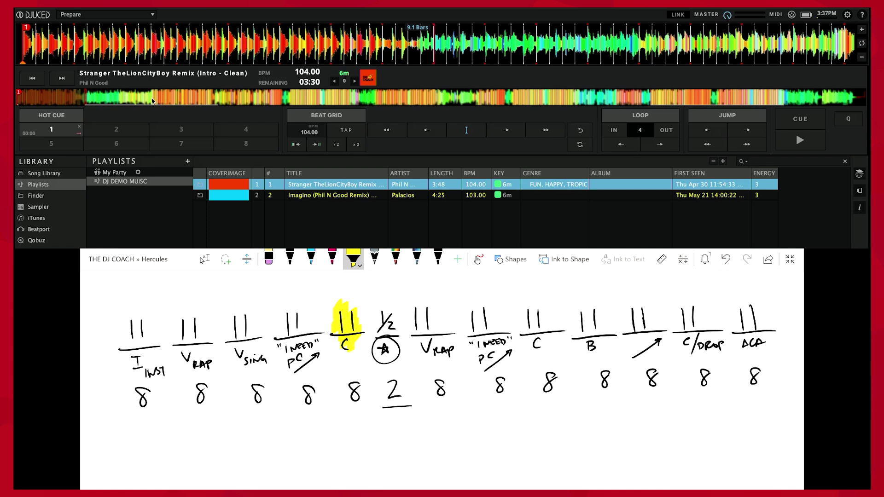
mouse_move(532, 304)
left_mouse_down()
mouse_move(521, 345)
mouse_move(548, 343)
left_mouse_up()
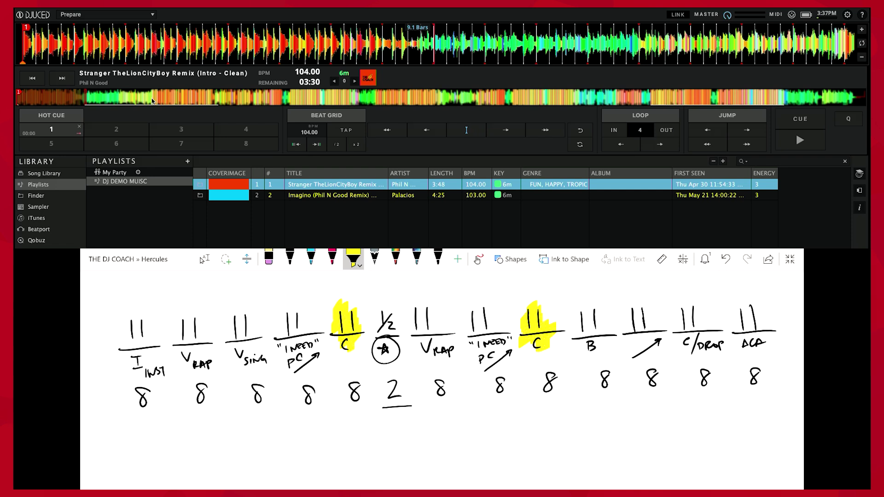
mouse_move(694, 299)
left_mouse_down()
mouse_move(673, 317)
mouse_move(674, 338)
mouse_move(708, 354)
left_mouse_up()
mouse_move(741, 298)
left_mouse_down()
mouse_move(734, 326)
mouse_move(757, 322)
mouse_move(764, 350)
left_mouse_up()
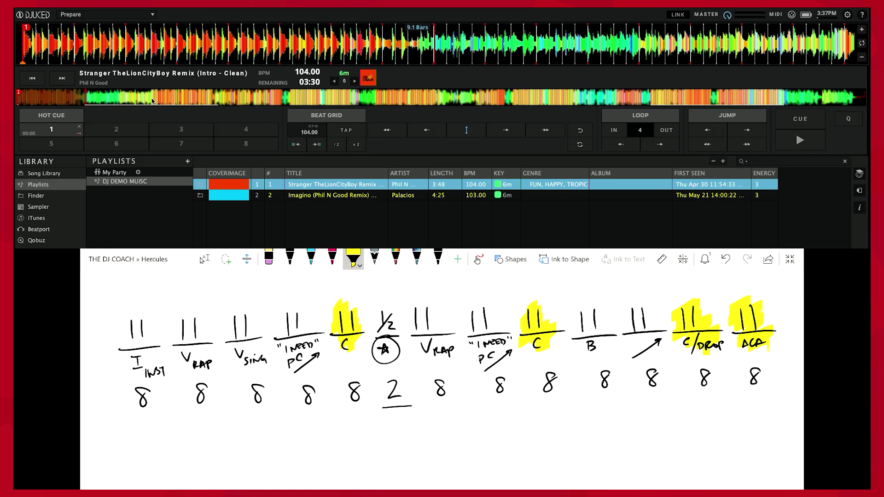
Switch the highlighter to green and highlight the intro column and a bar below the map
left_click(290, 258)
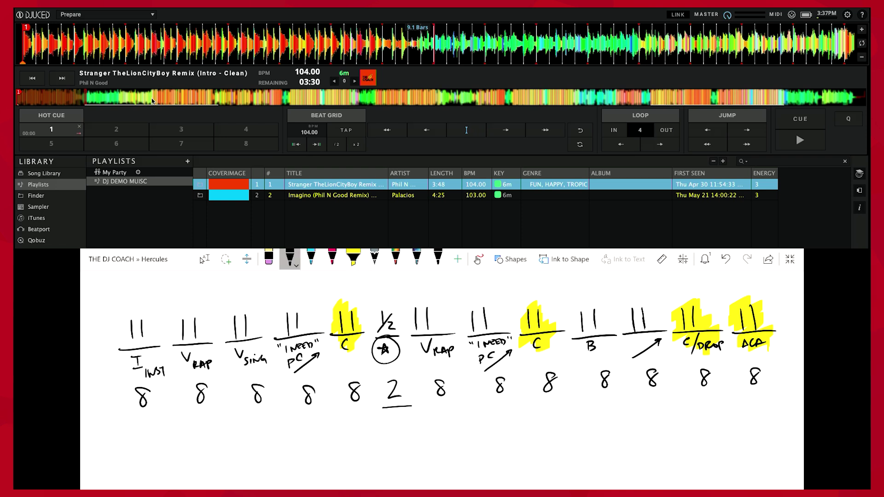
left_click(353, 258)
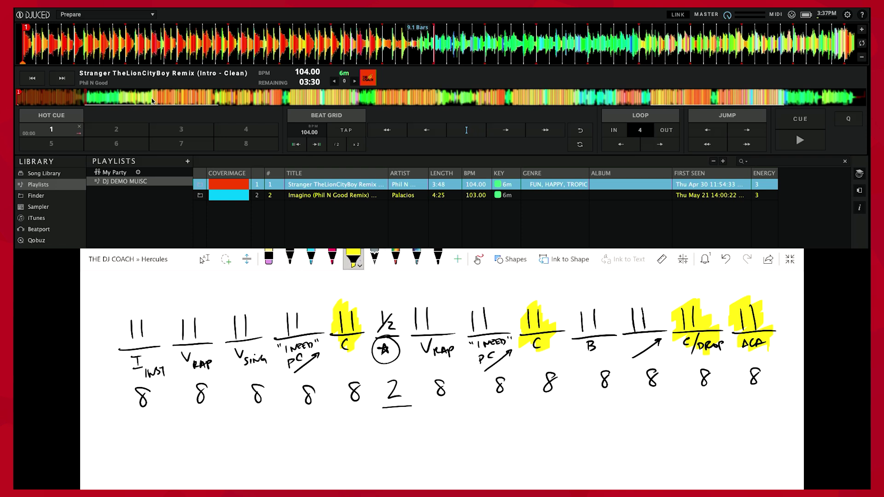
left_click(353, 258)
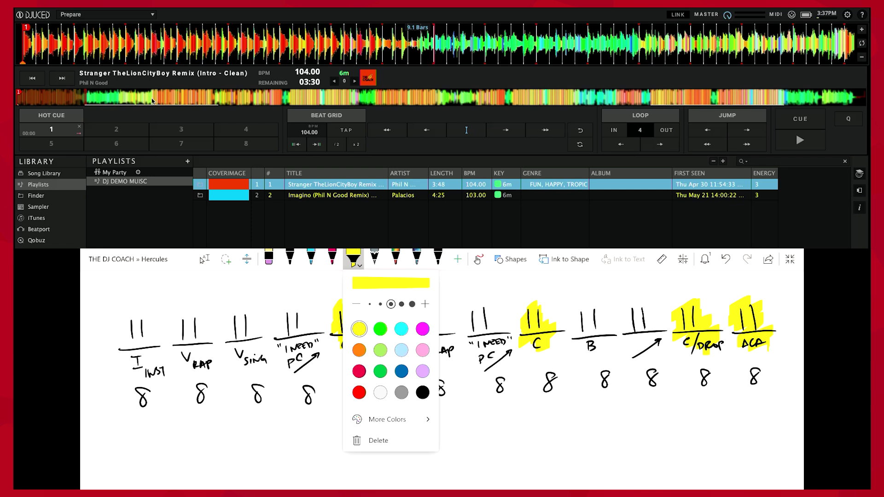
left_click(381, 328)
mouse_move(117, 308)
left_mouse_down()
mouse_move(121, 346)
mouse_move(148, 380)
left_mouse_up()
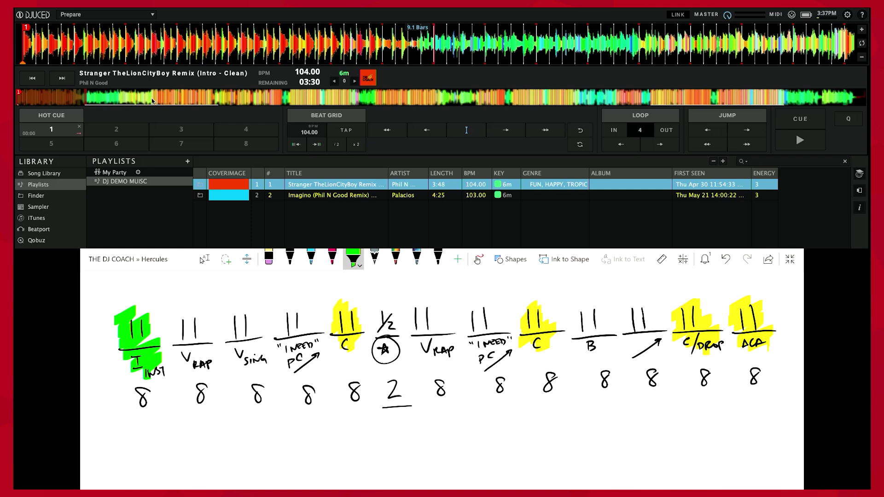
left_click_drag(306, 468, 501, 451)
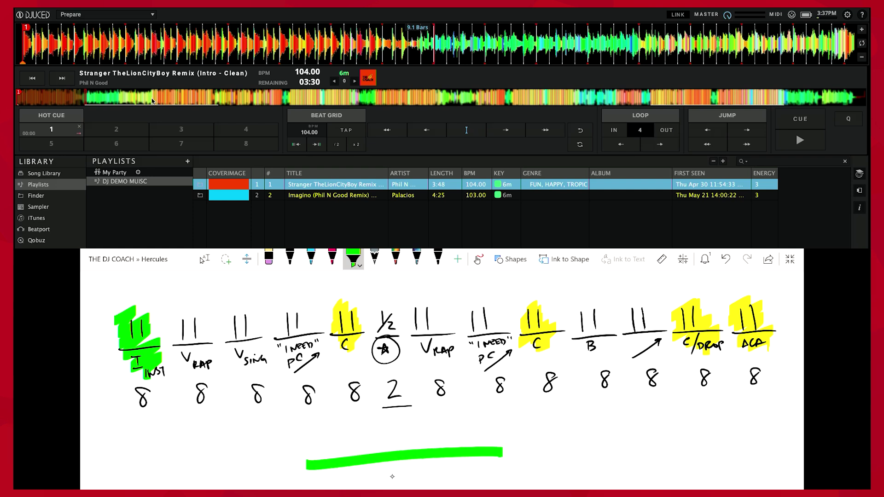
Reset the highlighter to yellow, write 'IN' on the green bar, and jump the track to bar 17
left_click(353, 259)
left_click(360, 329)
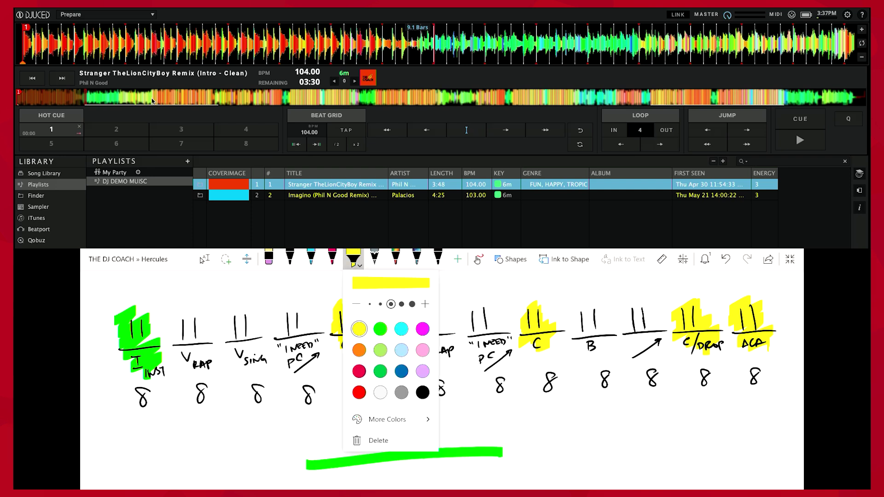
key("Escape")
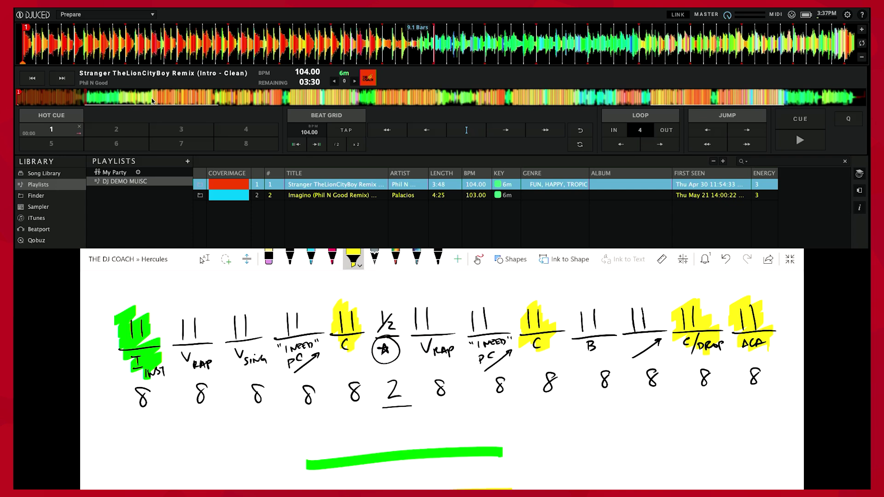
left_click_drag(393, 461, 416, 441)
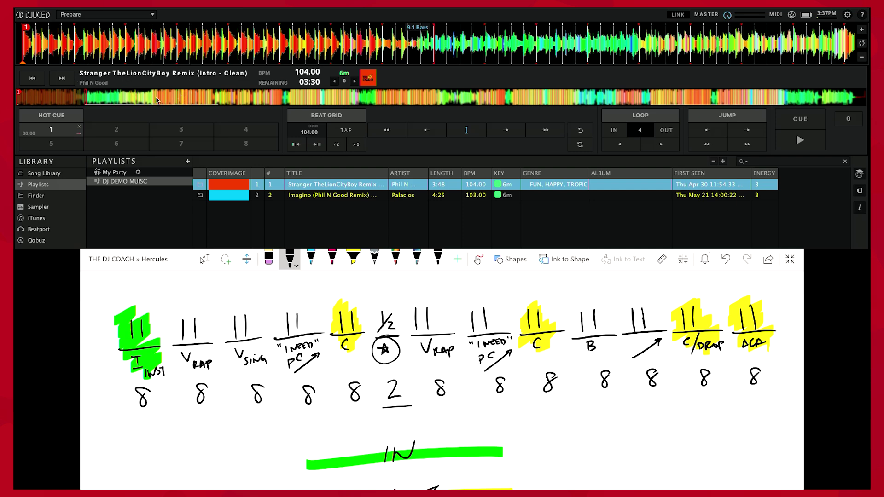
left_click(157, 100)
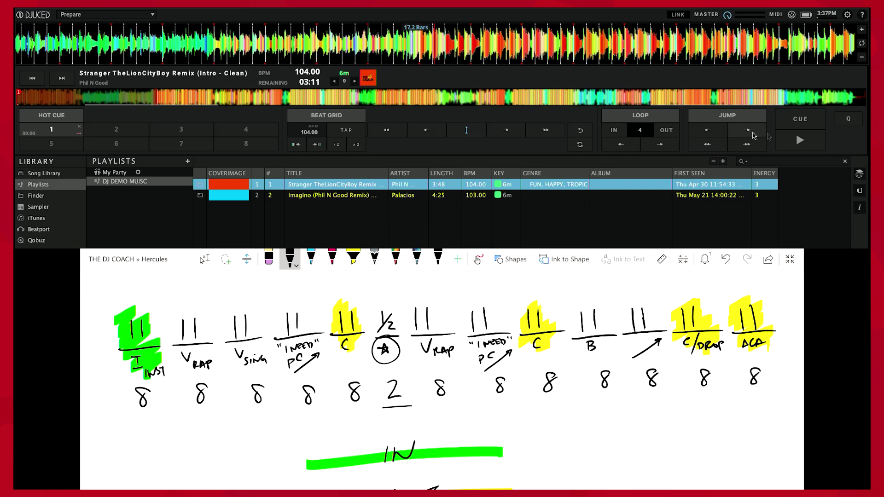
Play the track, skip ahead, pause near bar 33 and scrub back to bar 33.1
left_click(791, 141)
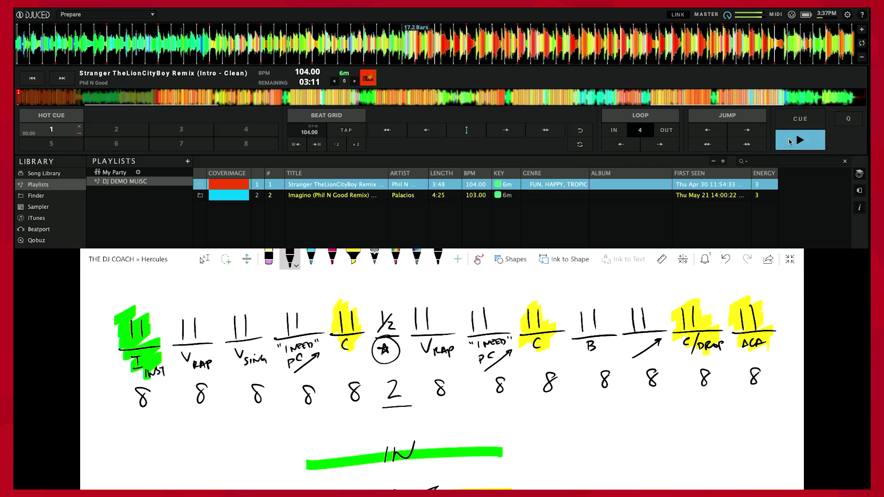
left_click(212, 101)
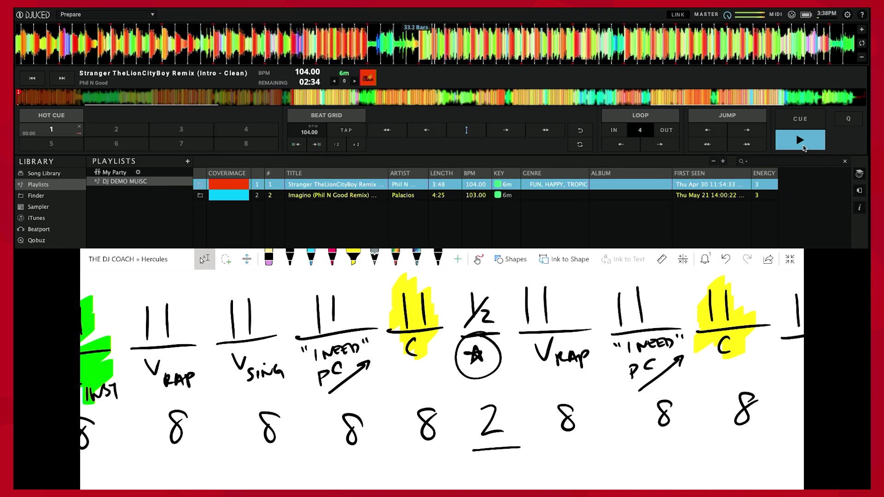
left_click(802, 141)
left_click_drag(456, 47, 481, 46)
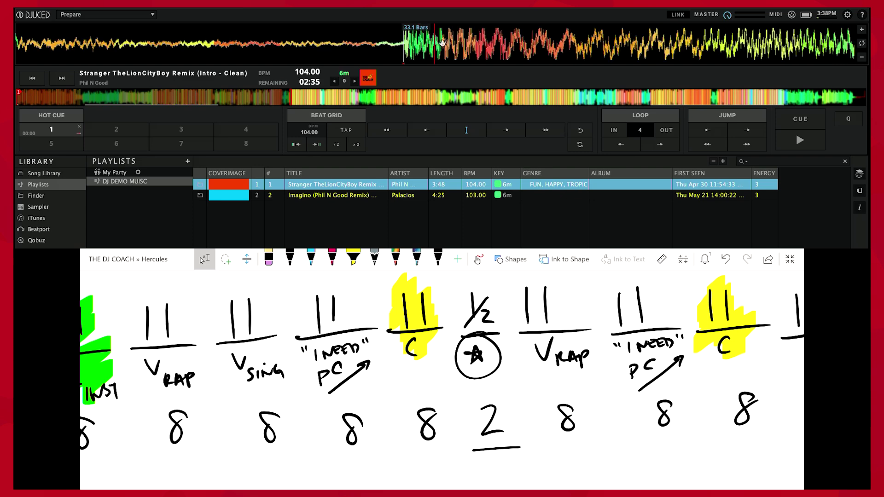
Set hot cue 2 at 01:13 on bar 33.1, align it under the playhead, and play from it
left_click(133, 132)
left_click_drag(440, 40, 472, 46)
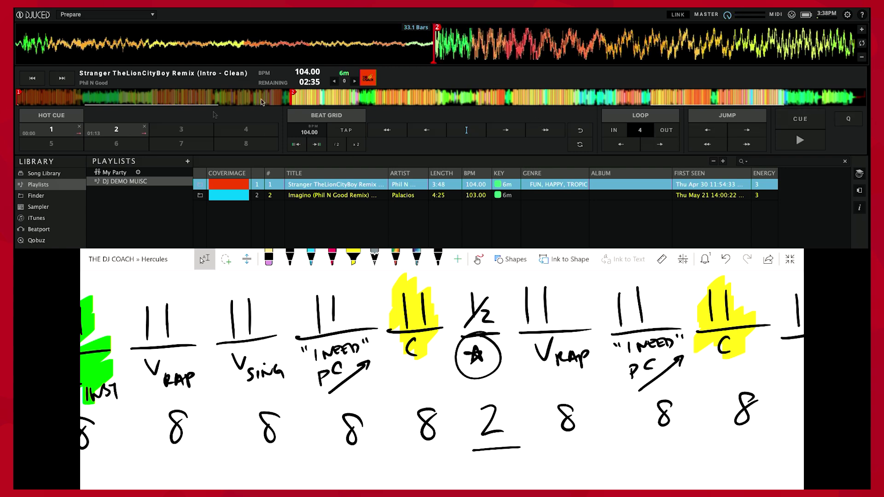
scroll(454, 46, "down", 3)
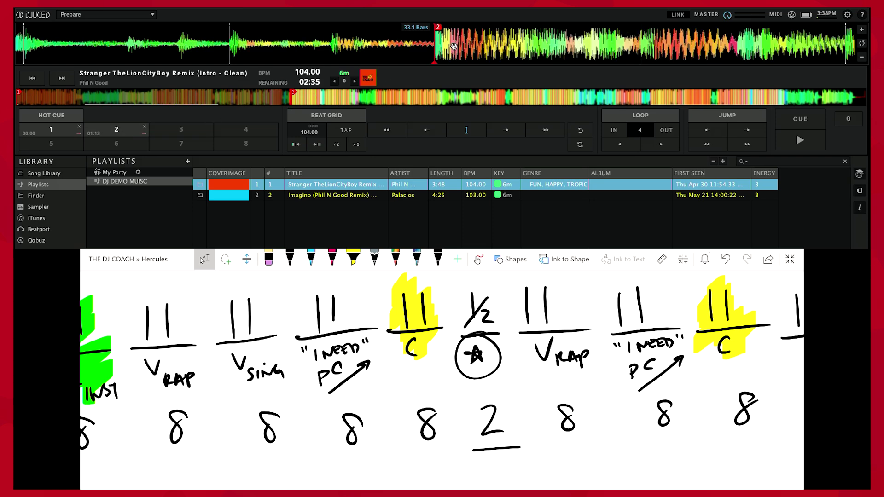
scroll(453, 46, "down", 5)
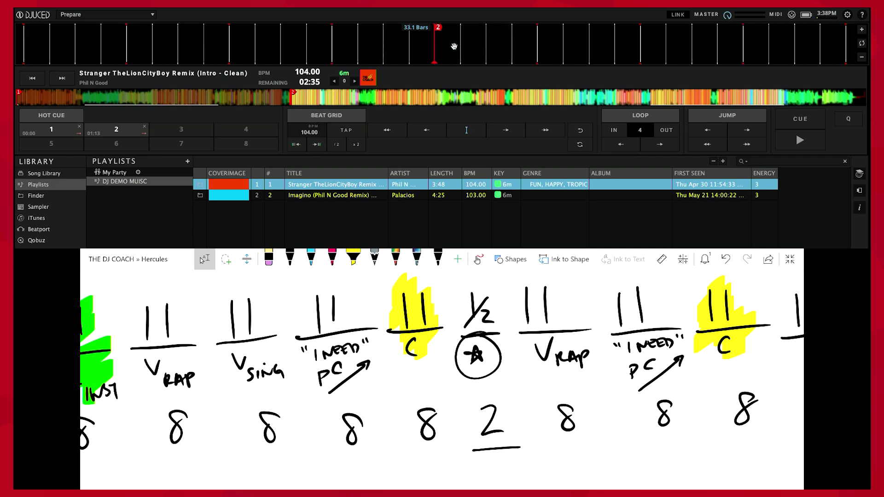
left_click(800, 140)
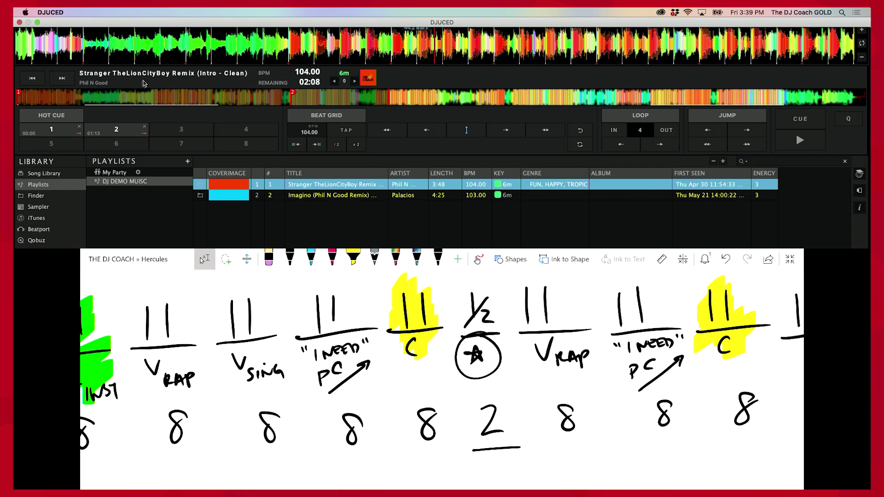
Switch to the 2Decks Horizontal layout, show deck 1's Beat Jump pads, and rewind deck 1
left_click(142, 15)
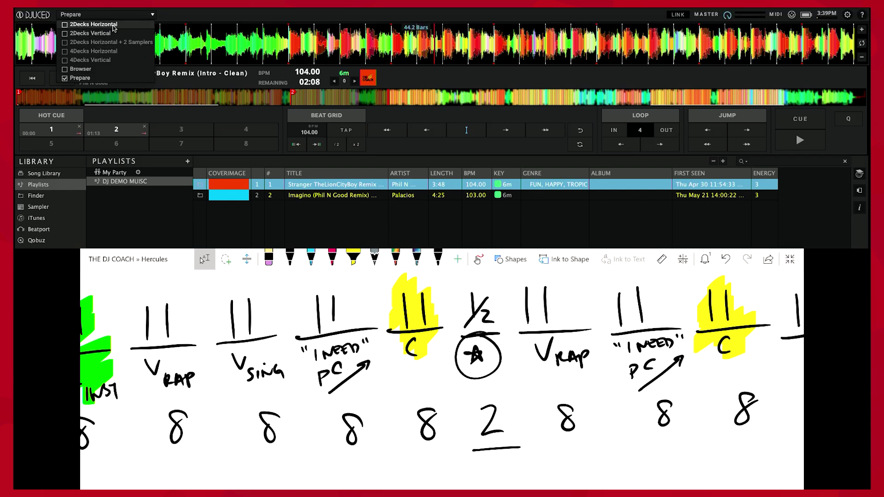
left_click(93, 24)
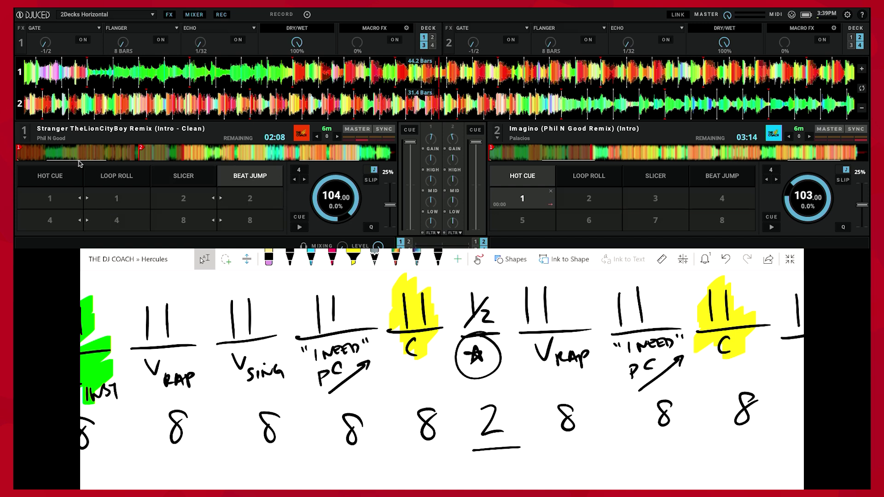
left_click(54, 176)
left_click(241, 184)
left_click_drag(438, 74, 598, 67)
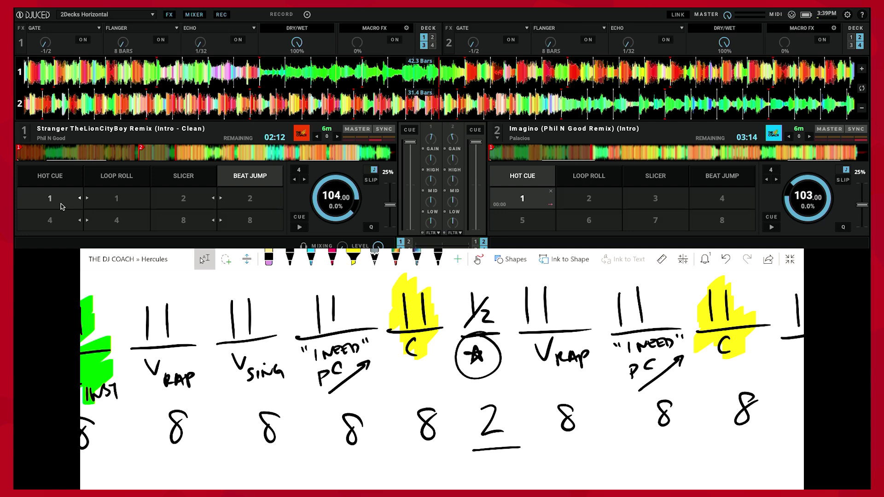
left_click(102, 204)
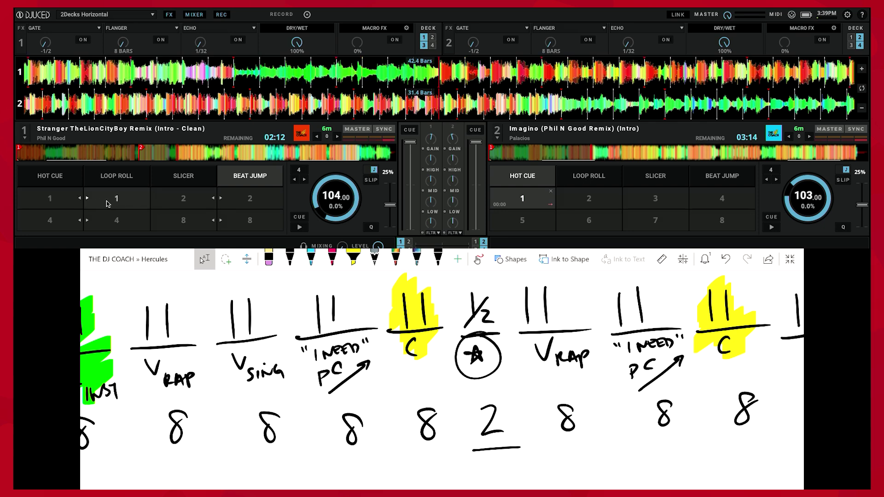
Beat-jump deck 1 back ten single bars to 32.4 bars
left_click(66, 226)
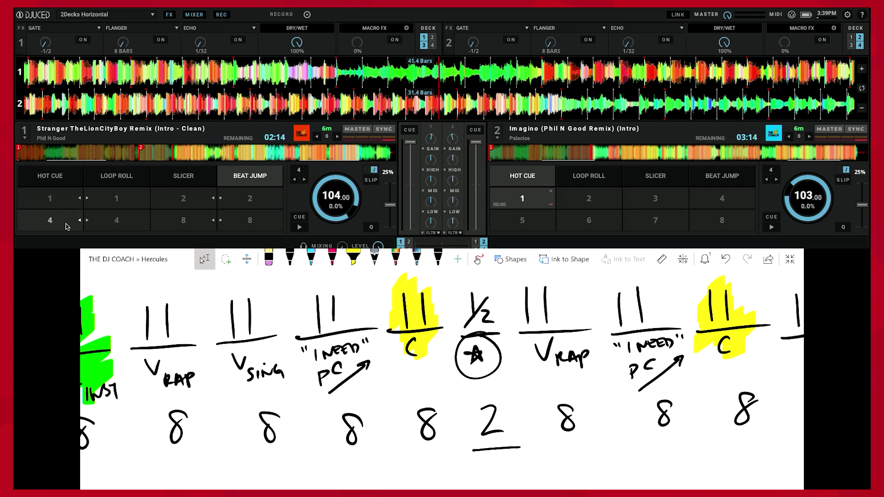
left_click(66, 226)
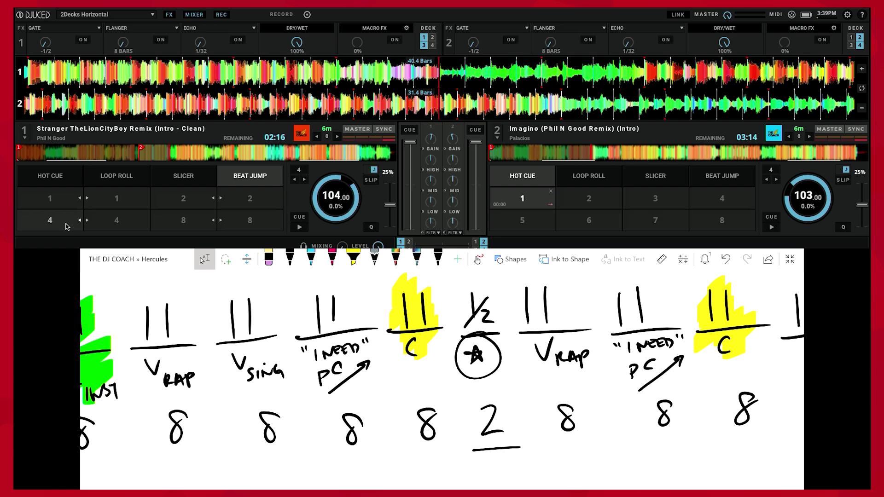
left_click(66, 226)
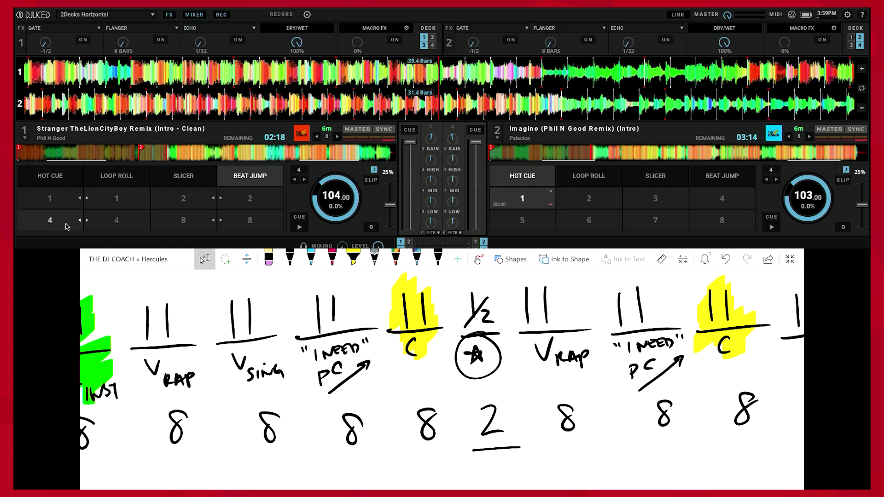
left_click(65, 227)
left_click(66, 226)
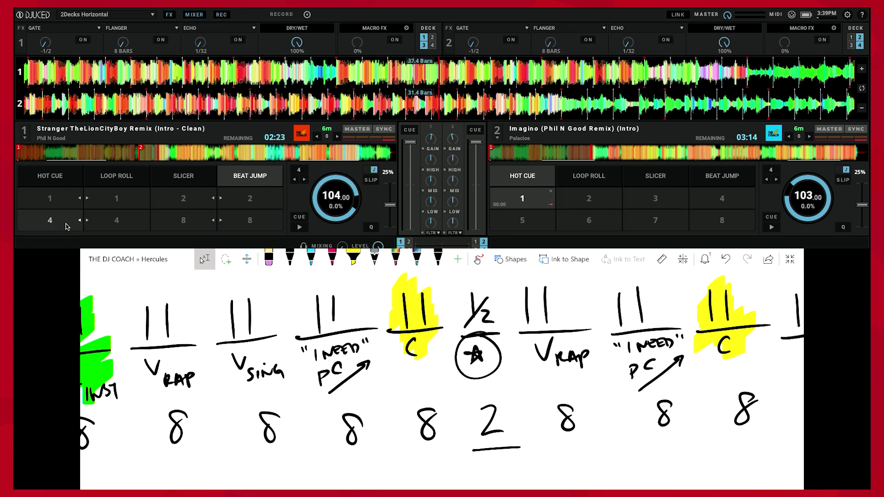
left_click(66, 226)
left_click(65, 226)
left_click(65, 226)
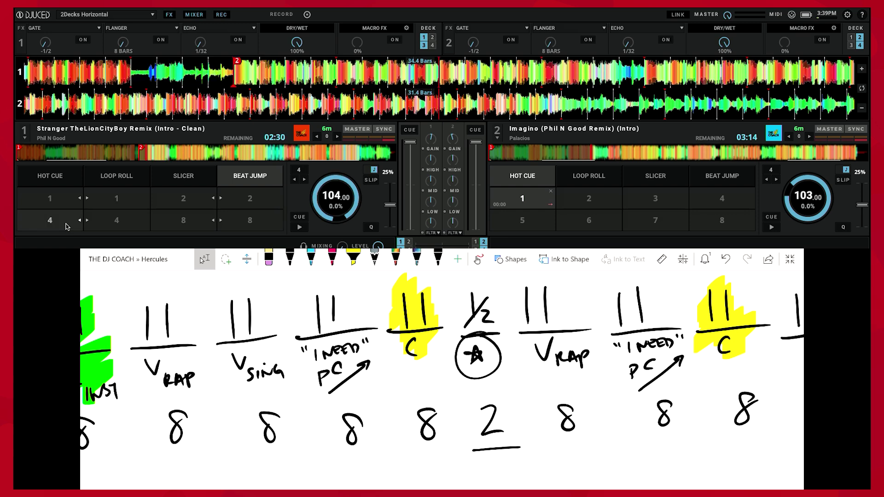
left_click(66, 226)
left_click(66, 226)
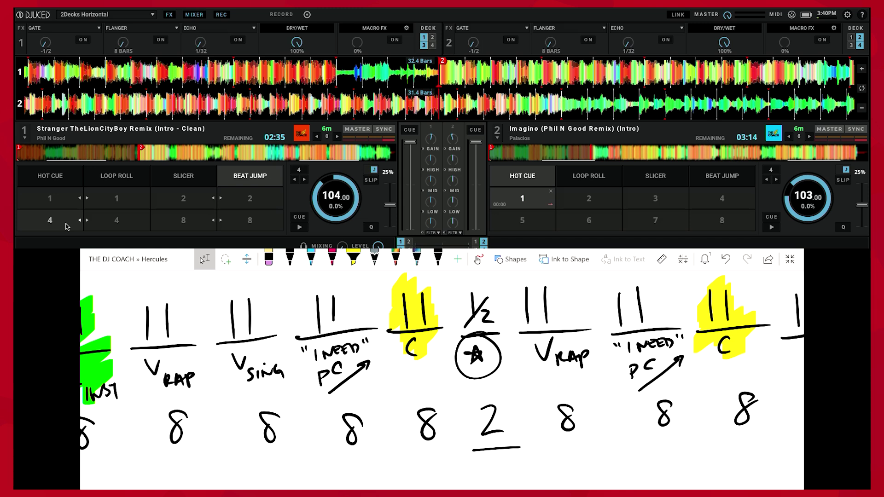
Box the 8 and 2 counts in black ink, then return DJUCED to the Prepare layout
left_click(290, 259)
mouse_move(411, 462)
left_mouse_down()
mouse_move(451, 389)
mouse_move(532, 453)
mouse_move(411, 462)
left_mouse_up()
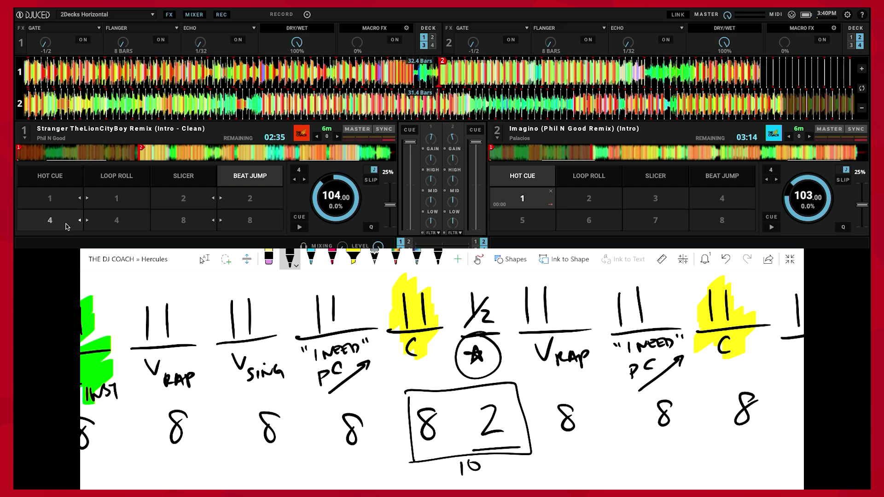
left_click(94, 15)
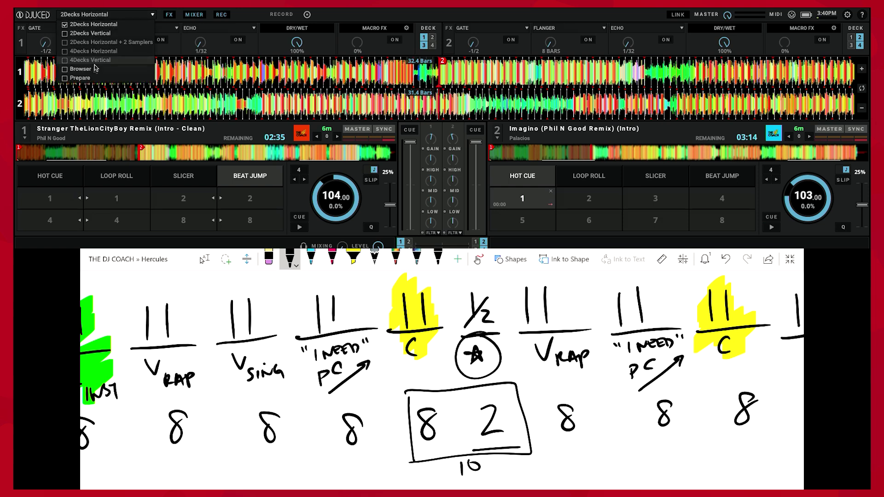
left_click(94, 78)
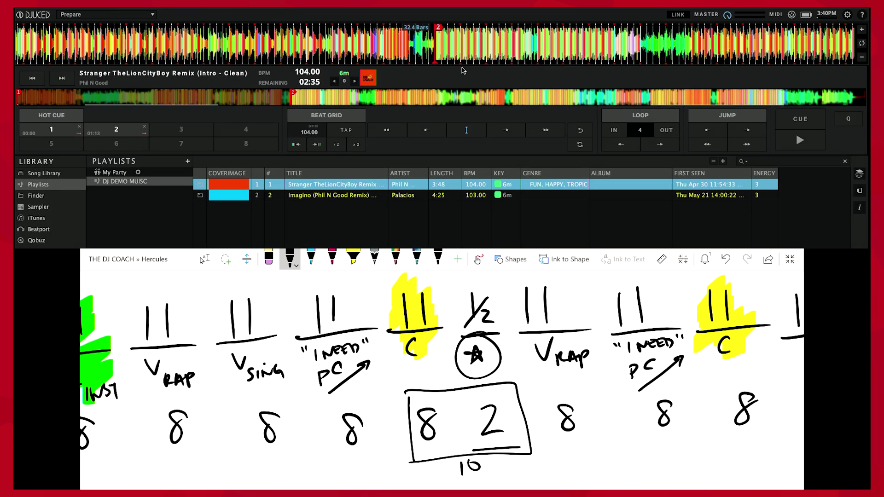